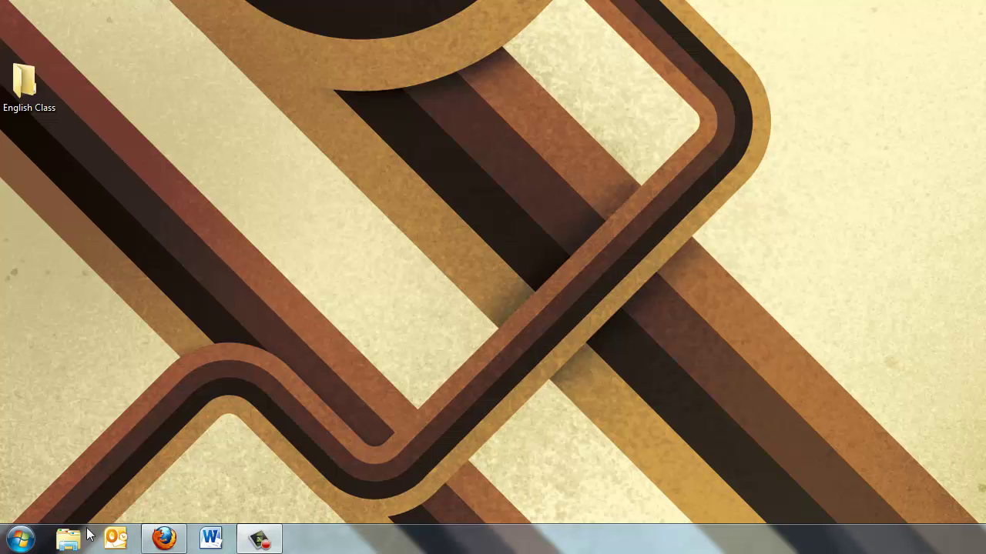
Open the Computer window and view the format settings of the COLLEGEWORK (F:) drive without formatting it.
click(20, 539)
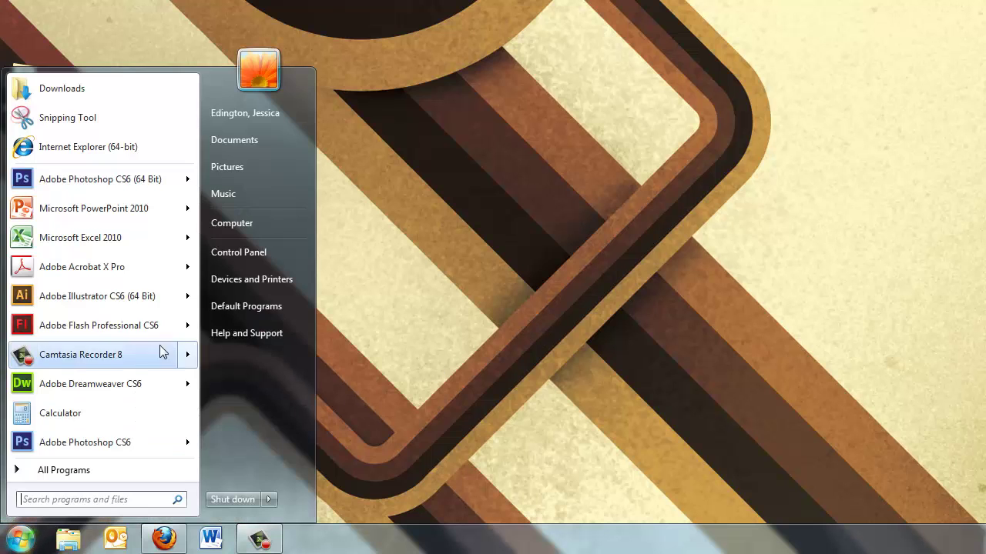
click(225, 223)
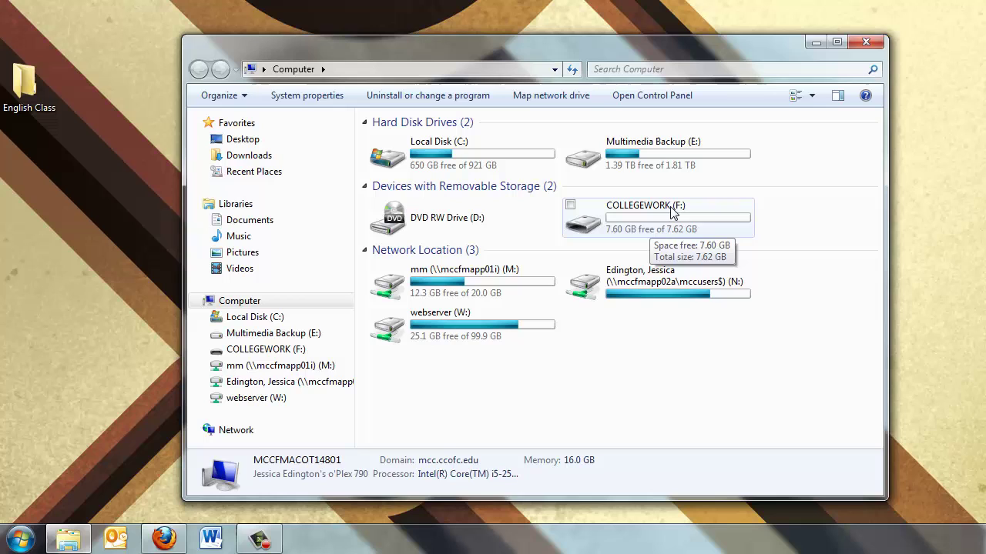
right_click(628, 212)
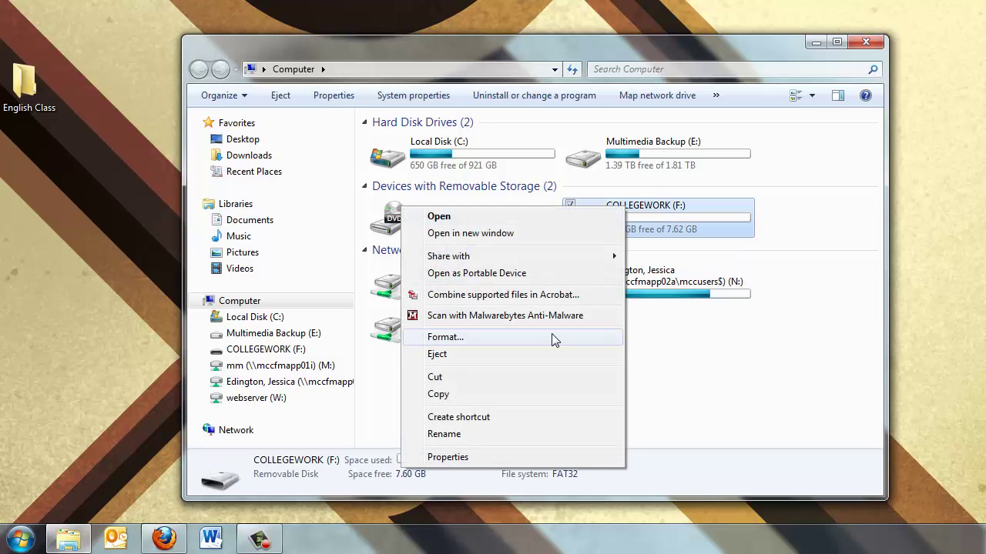
click(552, 339)
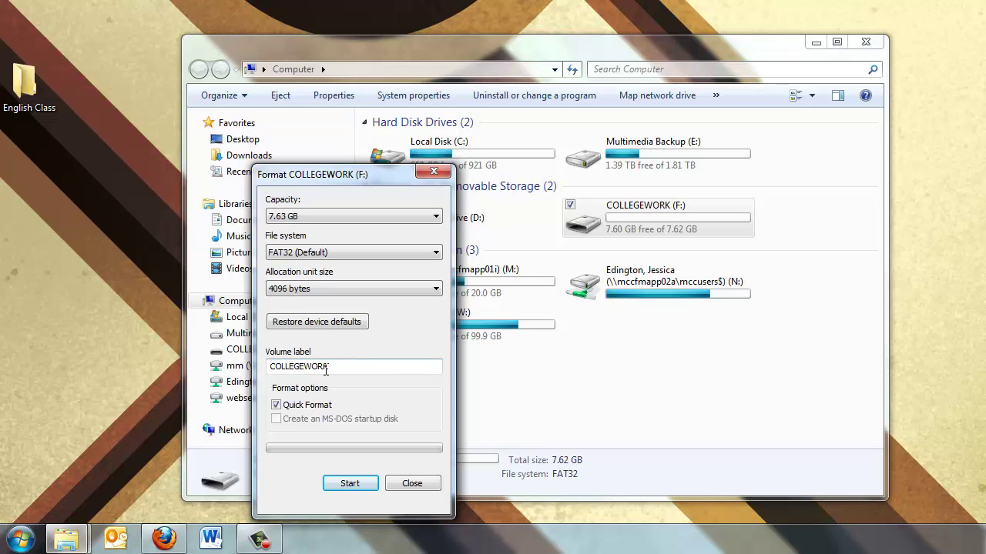
click(412, 483)
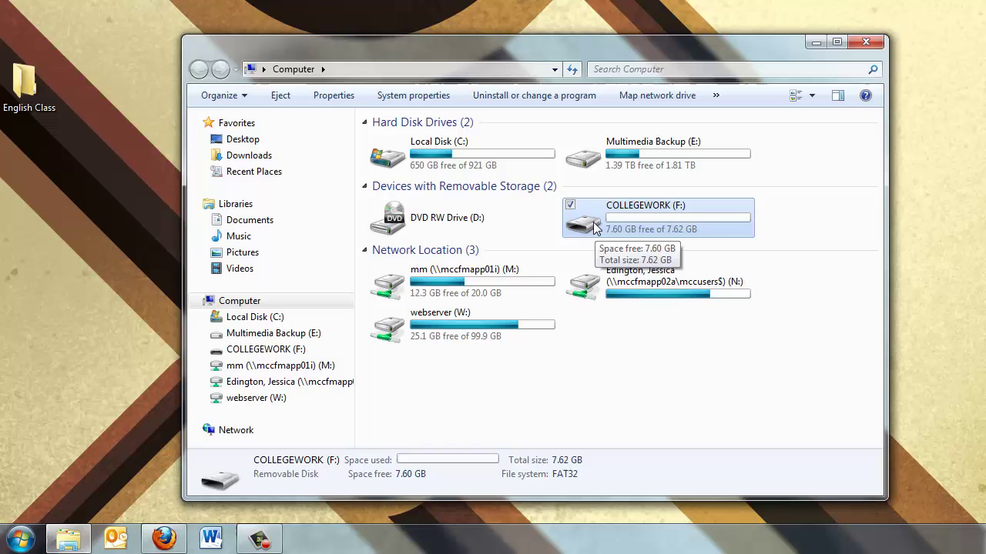
Open the COLLEGEWORK (F:) drive and create a new folder named CIS 118 in it.
double_click(593, 223)
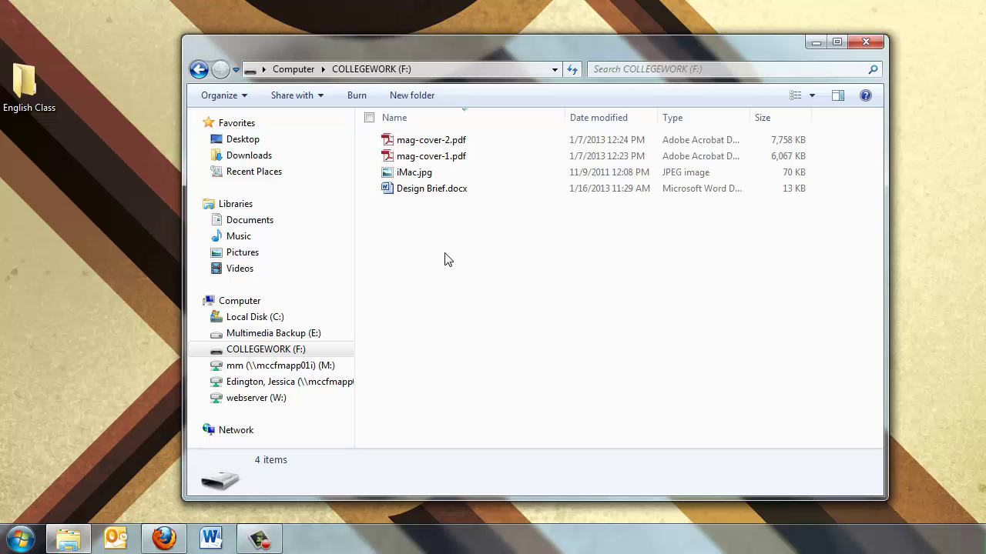
click(423, 96)
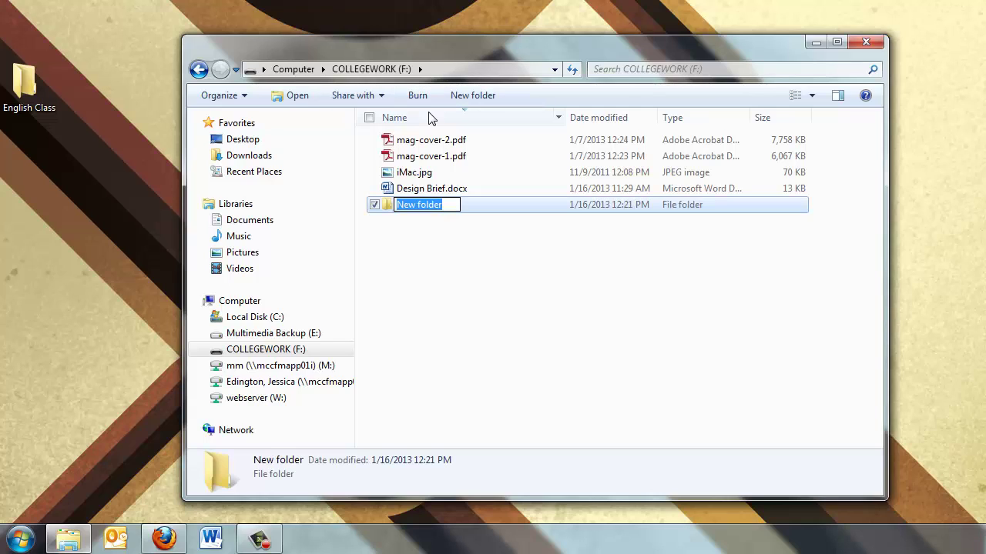
text(CIS )
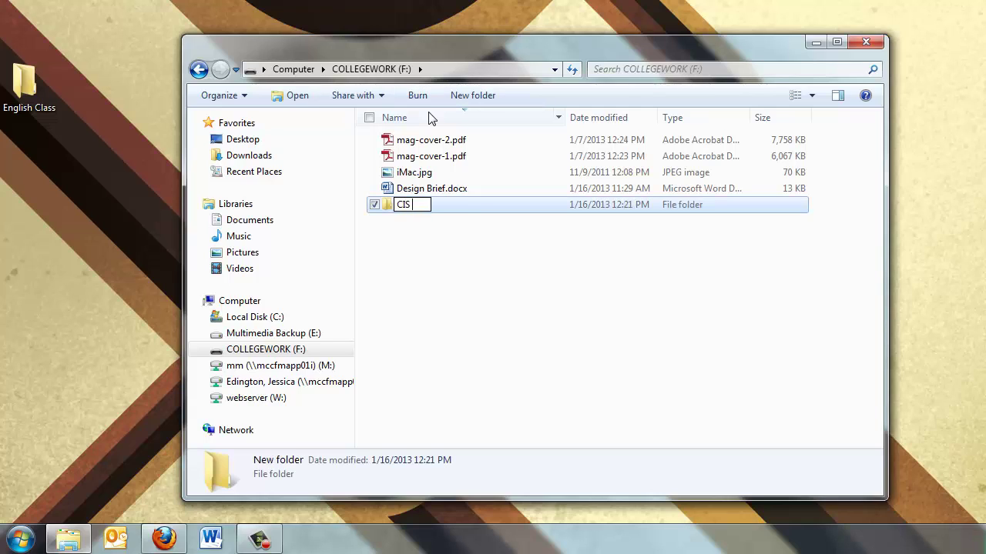
text(118)
key(Return)
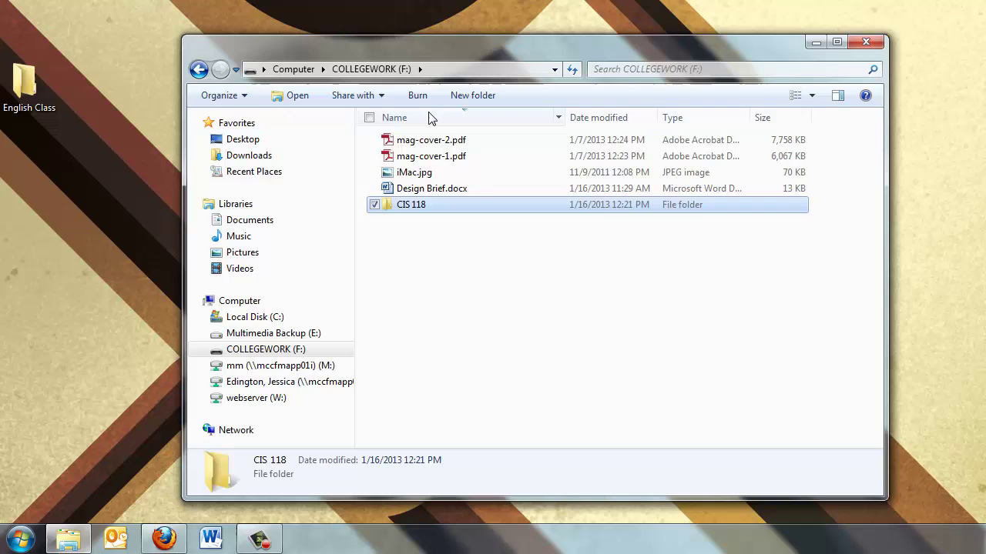
Create a second folder named MGD 233 on the drive and move the four loose files into it.
right_click(424, 250)
mouse_move(380, 451)
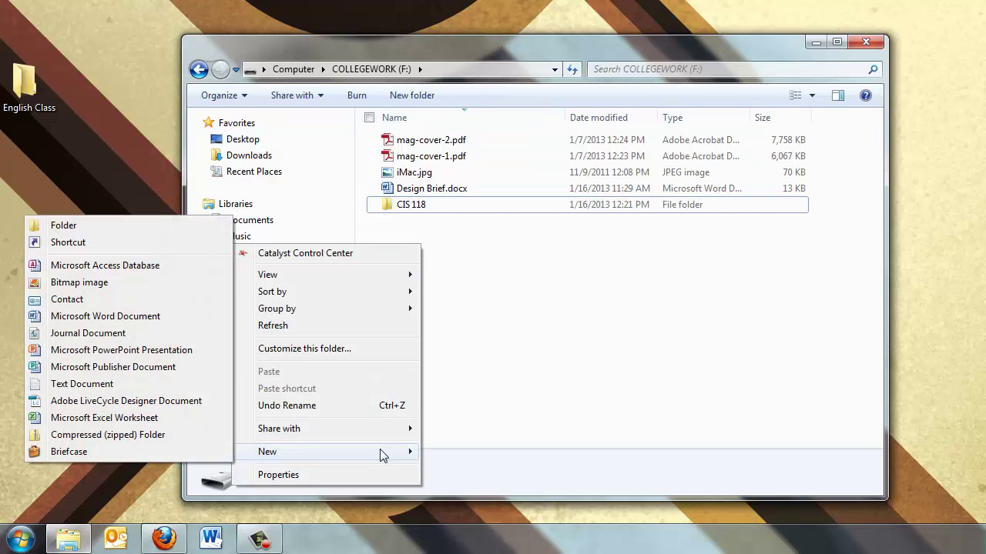
click(131, 225)
text(M)
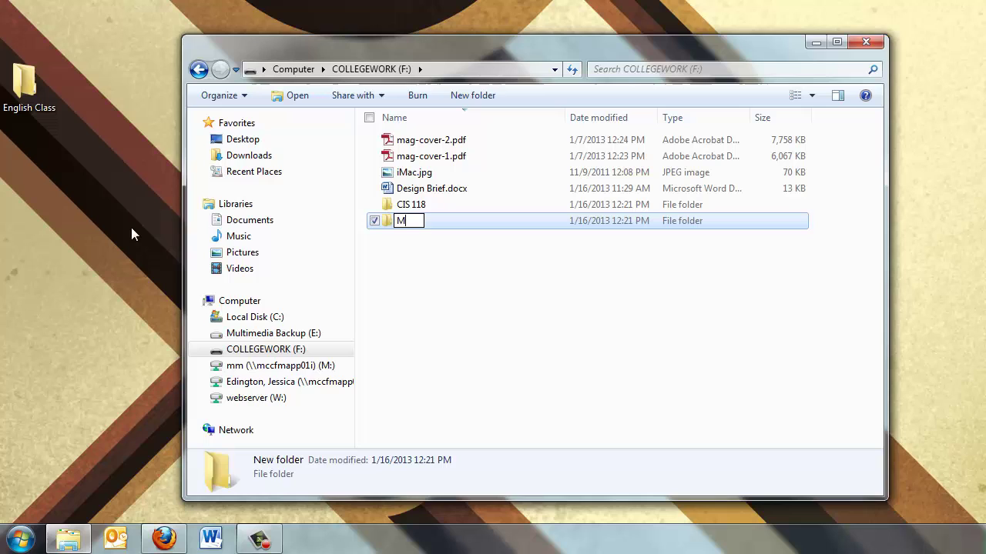
text(GD 233)
key(Return)
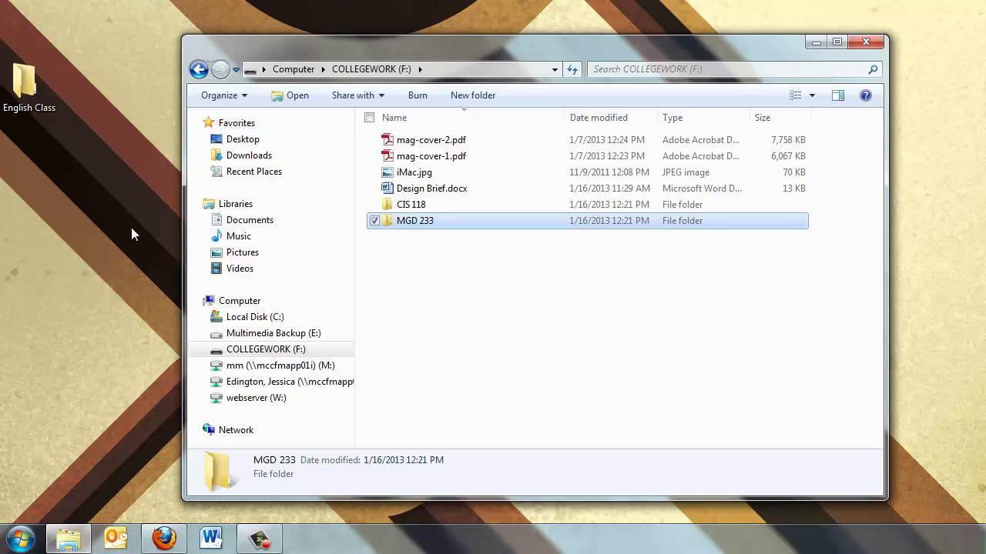
drag(406, 131, 414, 224)
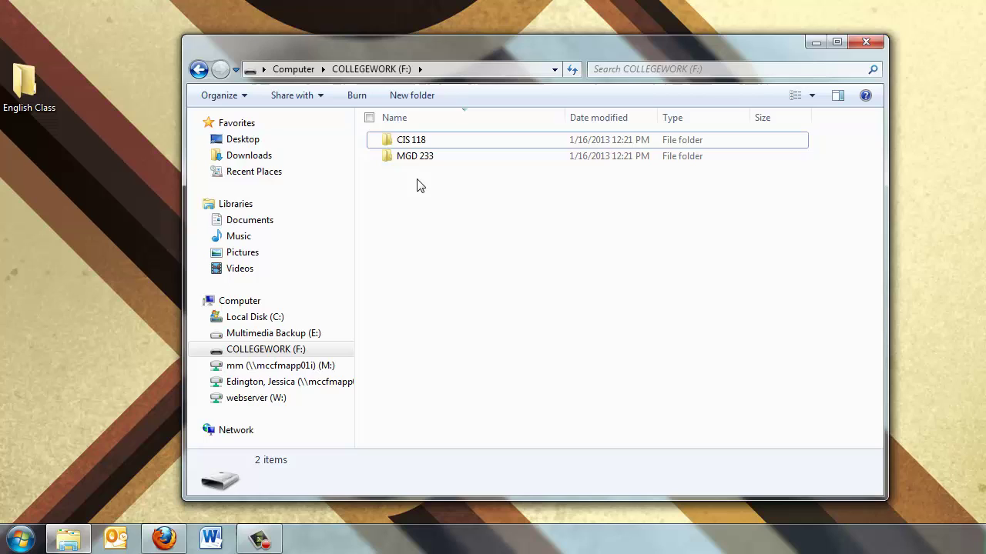
Inside the CIS 118 folder, create two subfolders named Word and Excel.
click(391, 145)
double_click(392, 145)
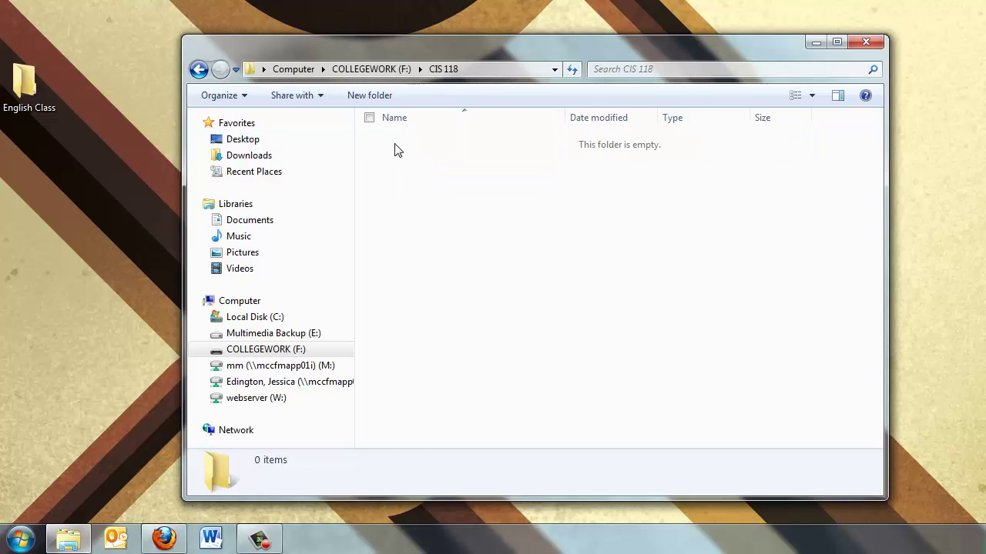
click(381, 100)
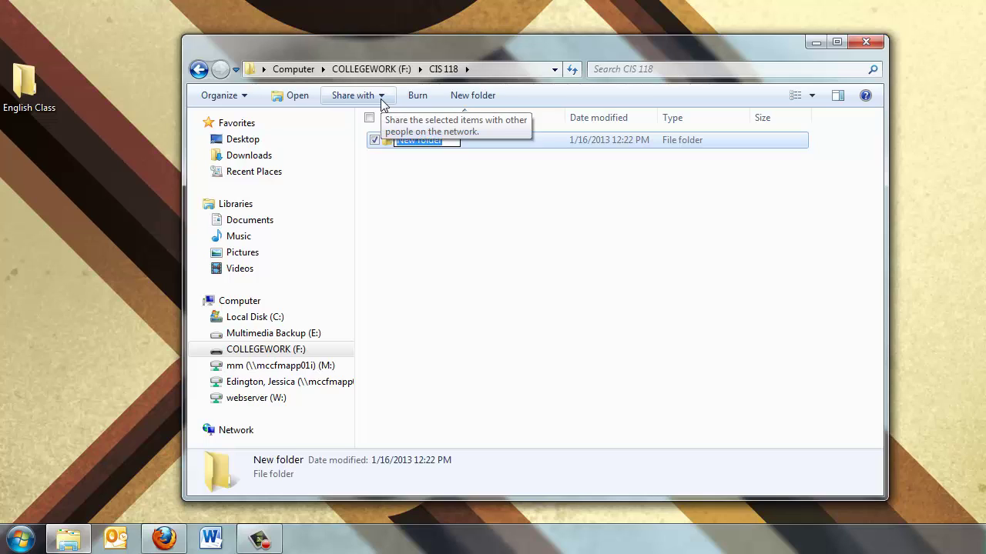
text(Word)
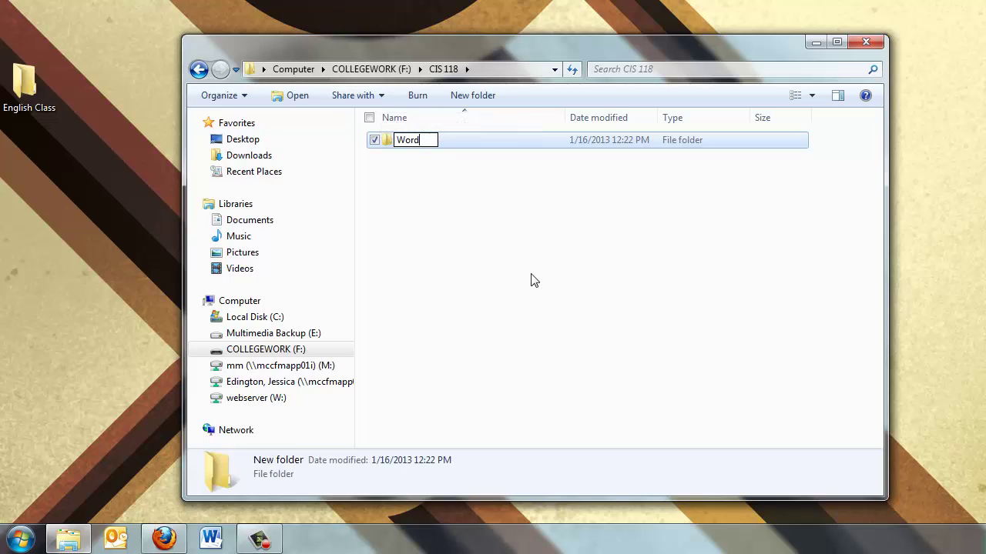
key(Return)
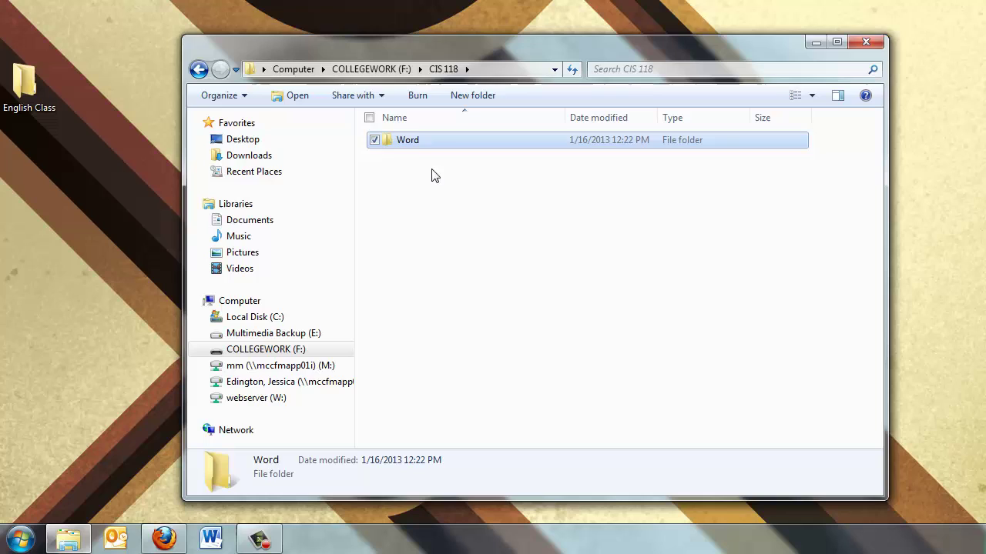
click(490, 100)
text(Excel)
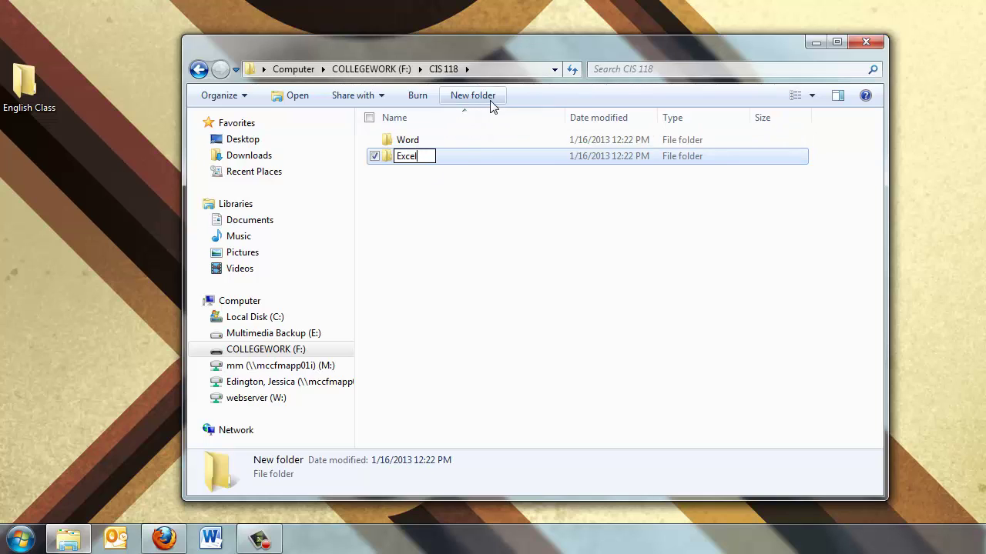
key(Return)
Add two more subfolders named PowePoint and Access to the CIS 118 folder.
click(490, 100)
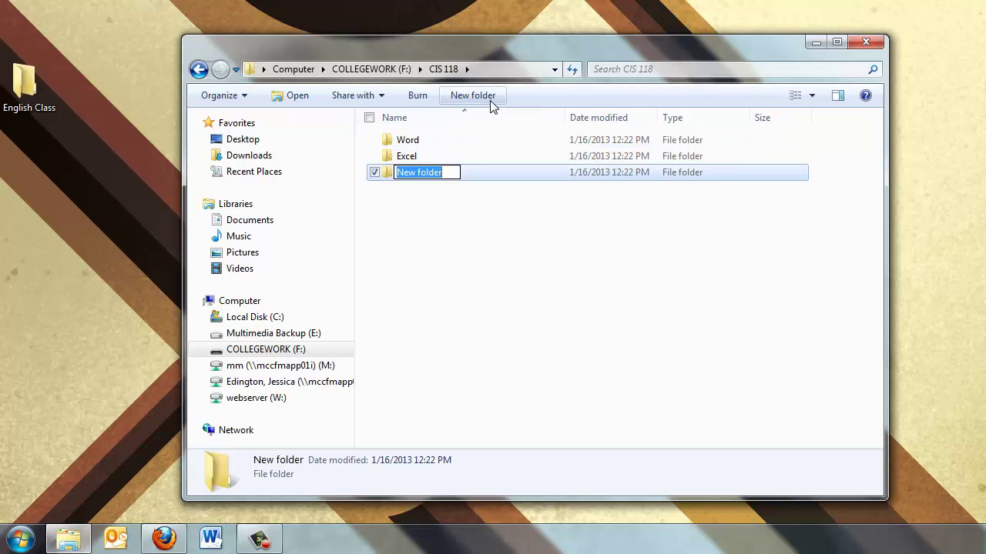
text(PowePoint)
key(Return)
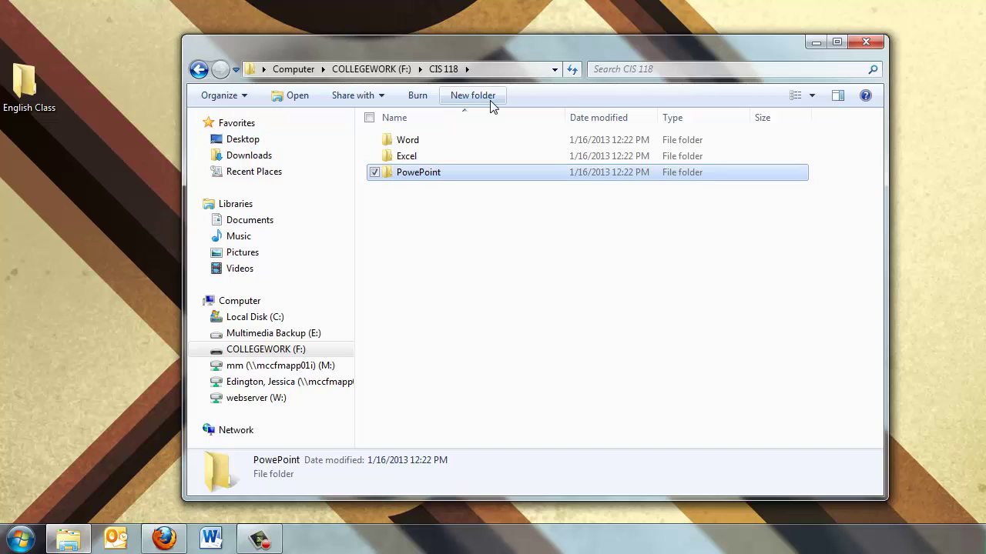
click(492, 106)
text(Access)
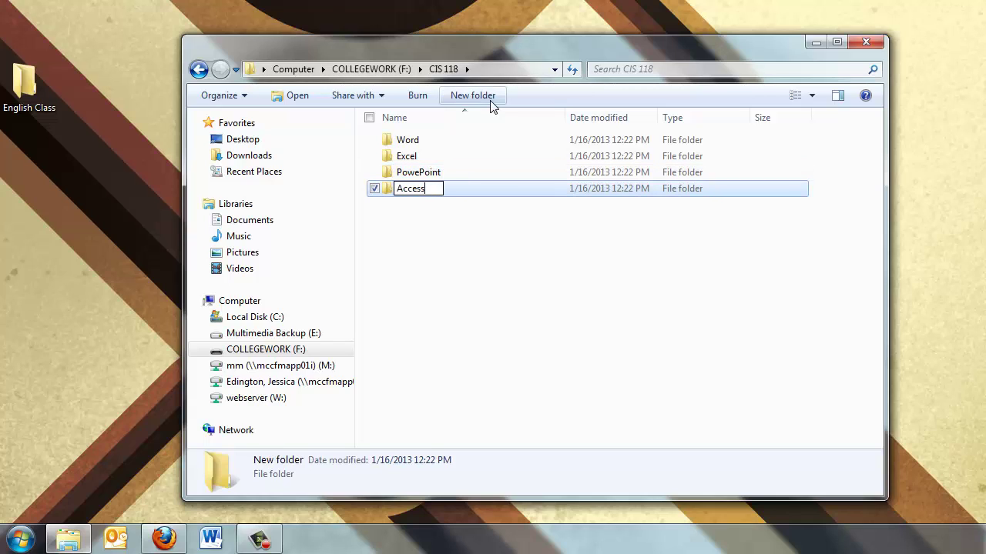
key(Return)
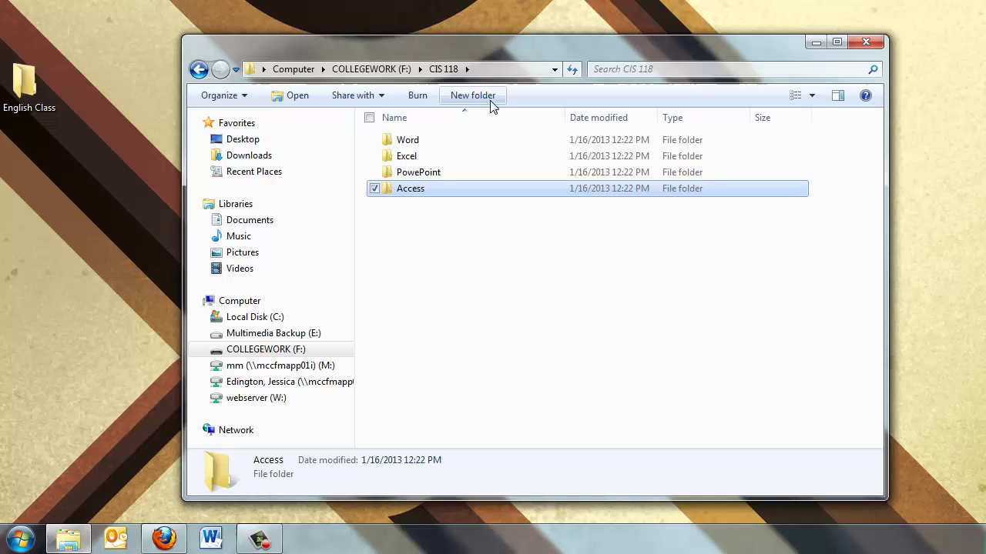
click(452, 239)
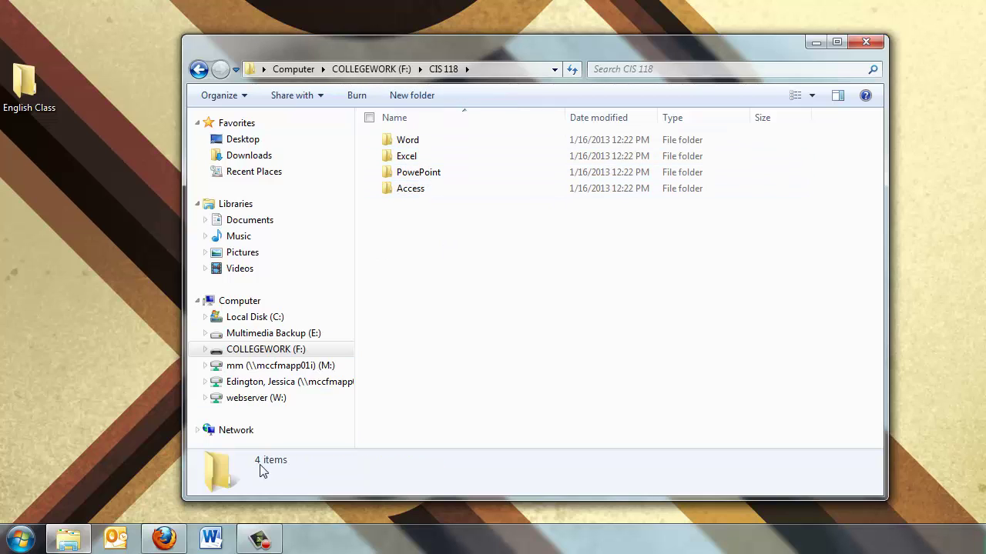
Switch to Microsoft Word and enter the text "Research Paper" in a blank document.
click(214, 539)
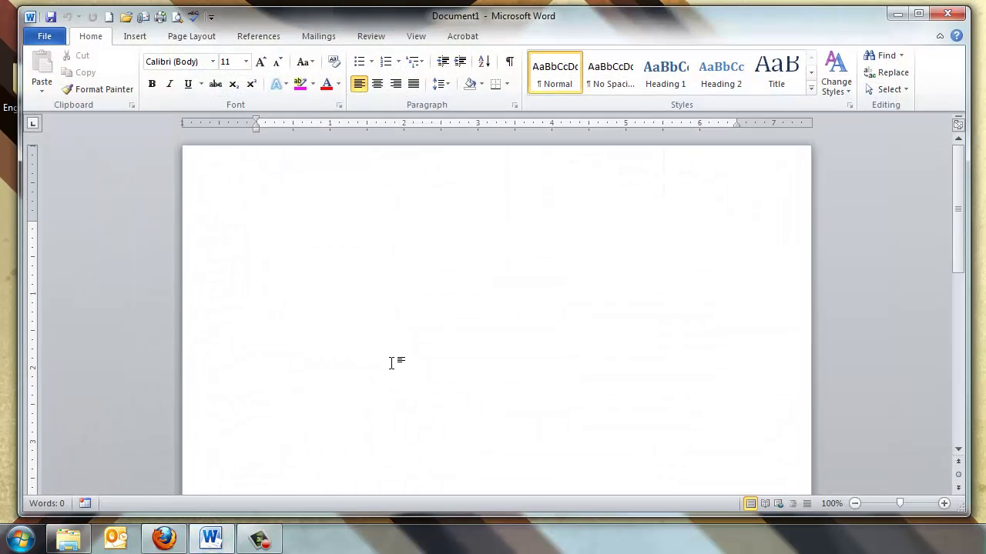
text(Rese)
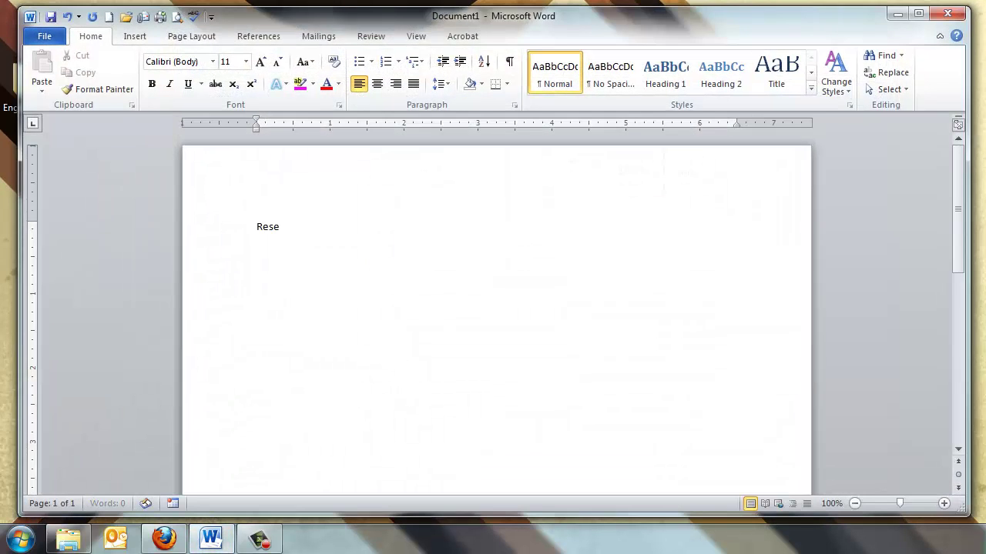
text(arch Paper)
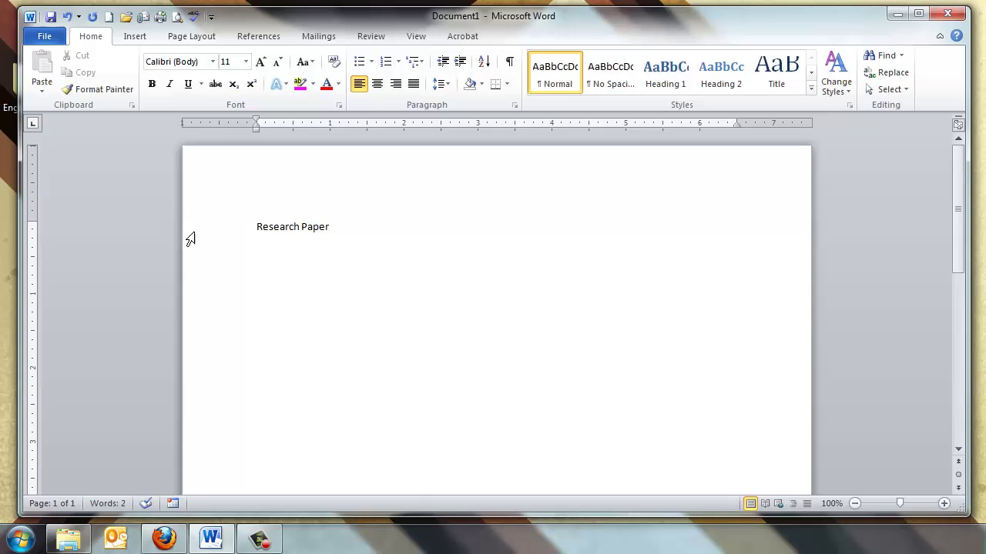
Save the document as Research Paper.docx in the Word subfolder of CIS 118 on the COLLEGEWORK (F:) drive.
click(45, 37)
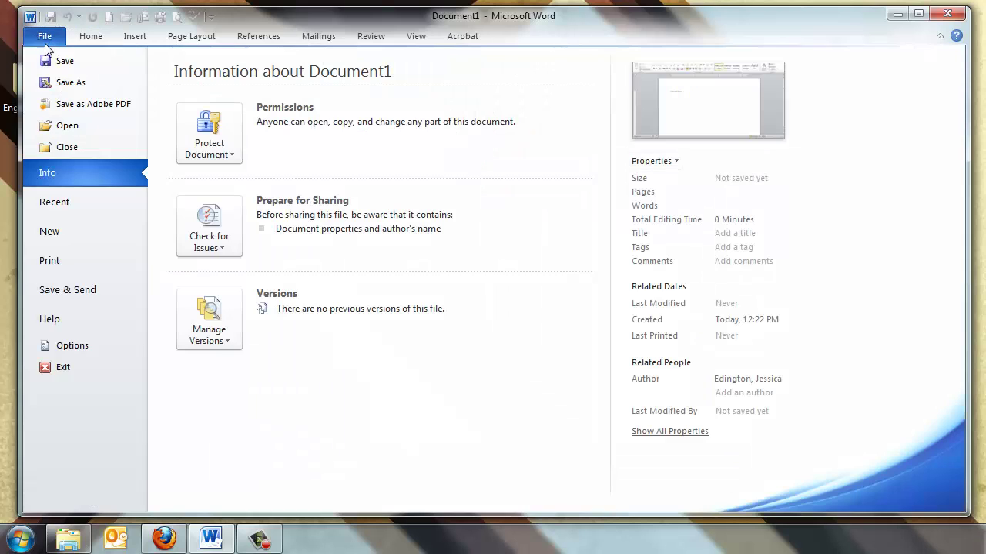
click(77, 81)
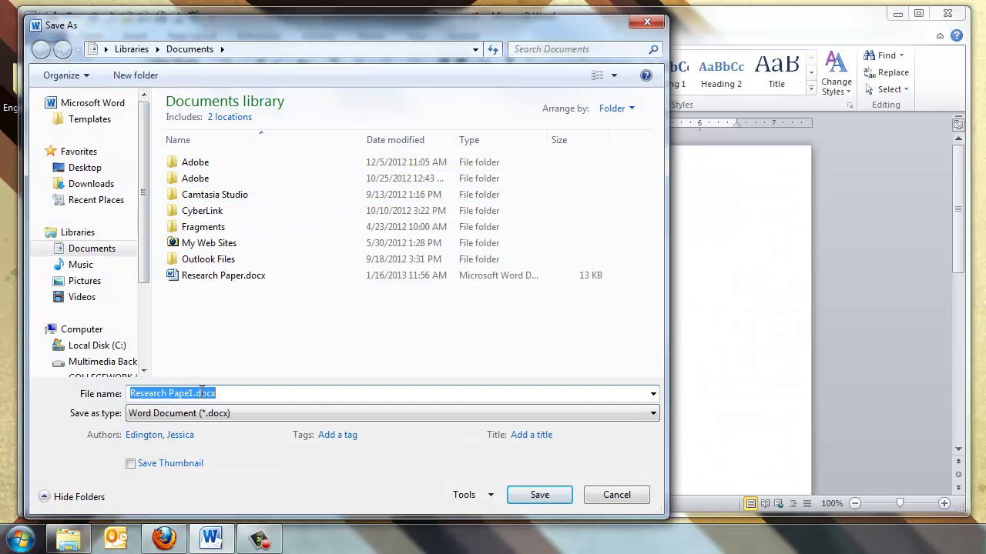
click(195, 394)
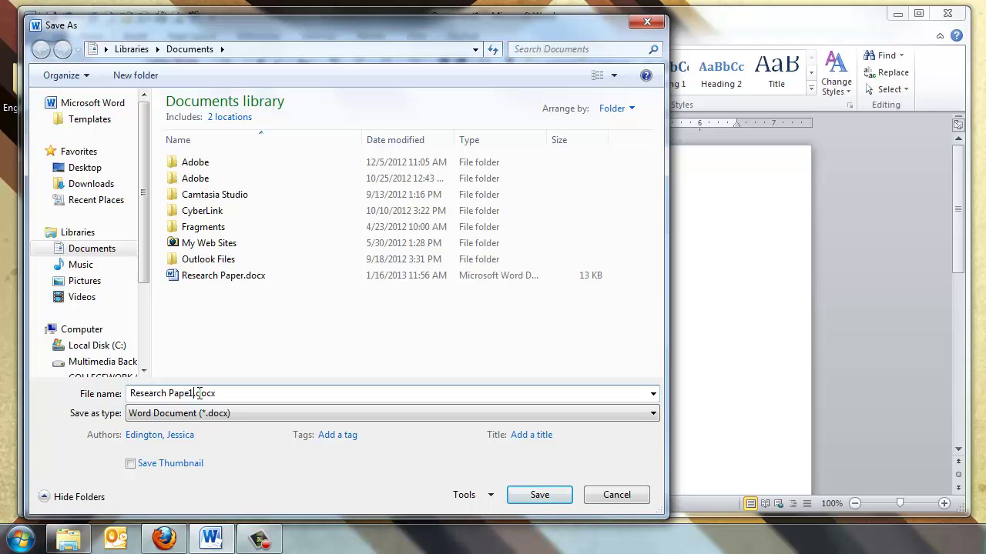
key(BackSpace)
drag(144, 261, 151, 354)
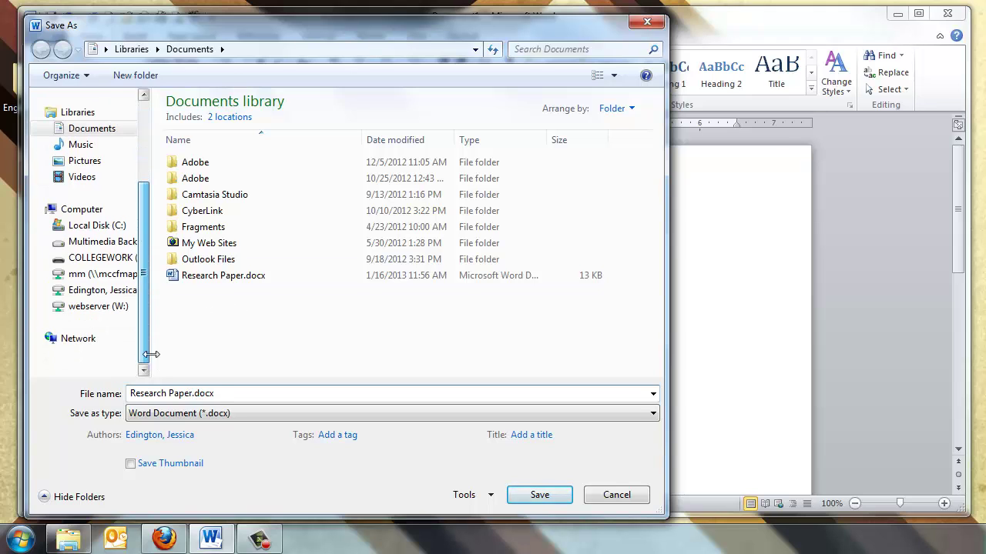
click(102, 258)
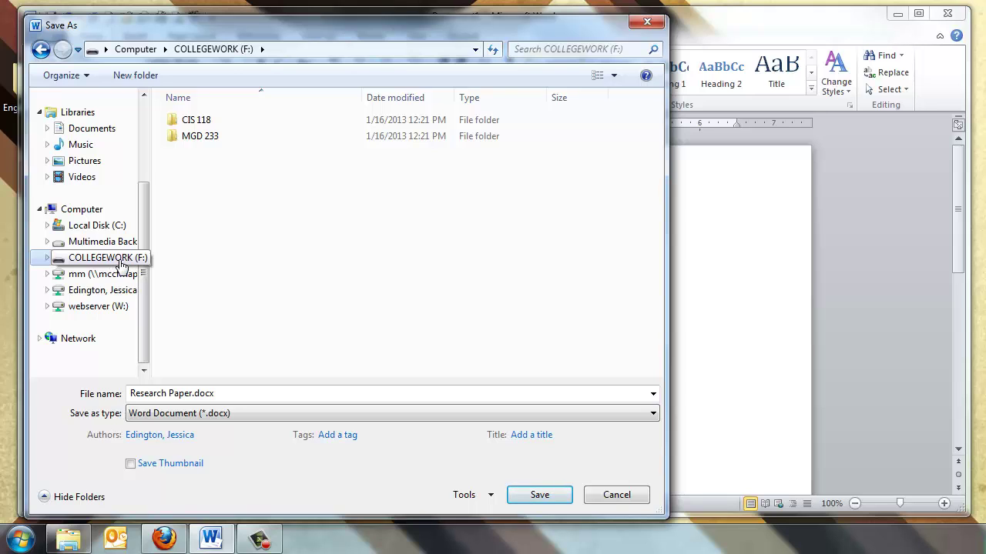
double_click(198, 122)
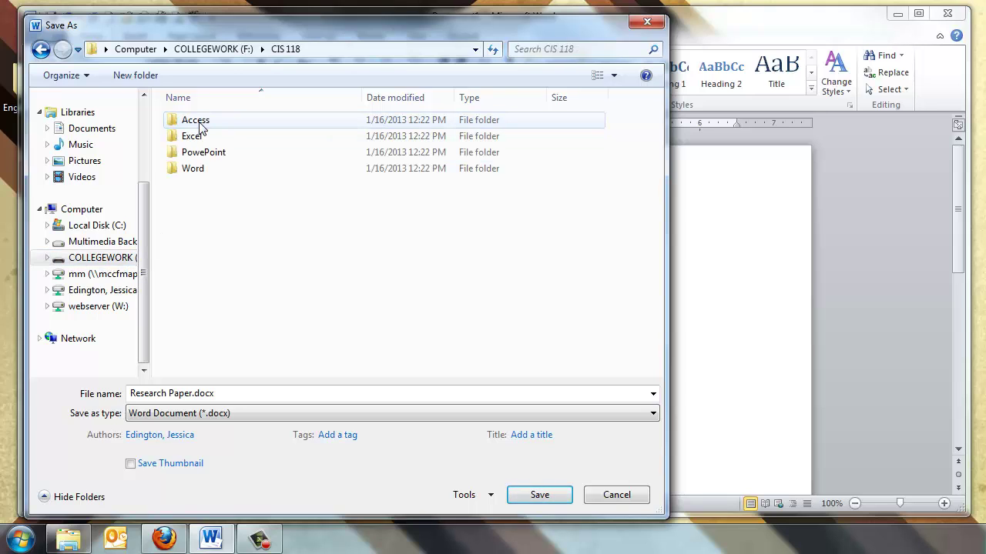
double_click(194, 170)
click(540, 496)
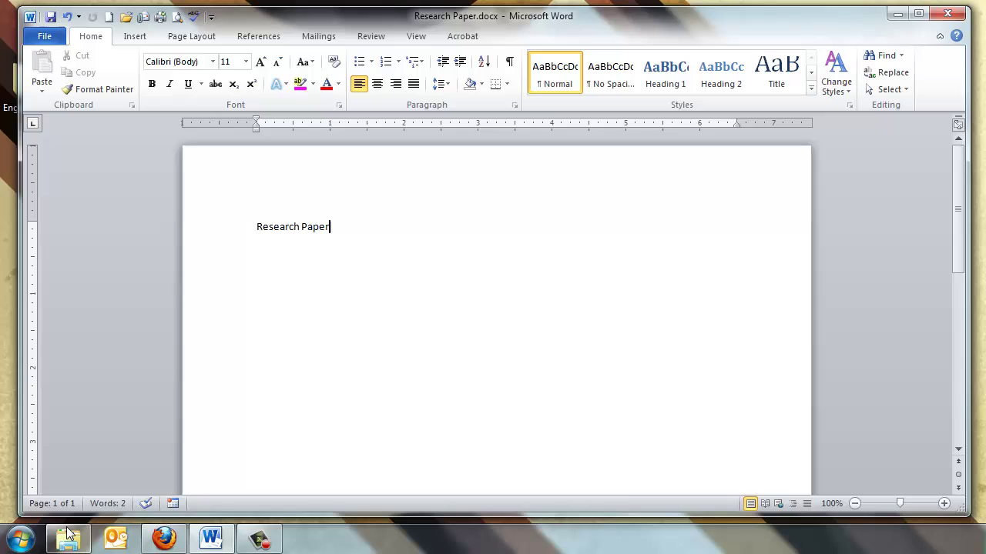
Switch to Windows Explorer and browse the COLLEGEWORK (F:) drive to the Word subfolder of CIS 118 to check for the saved document.
click(32, 525)
click(272, 227)
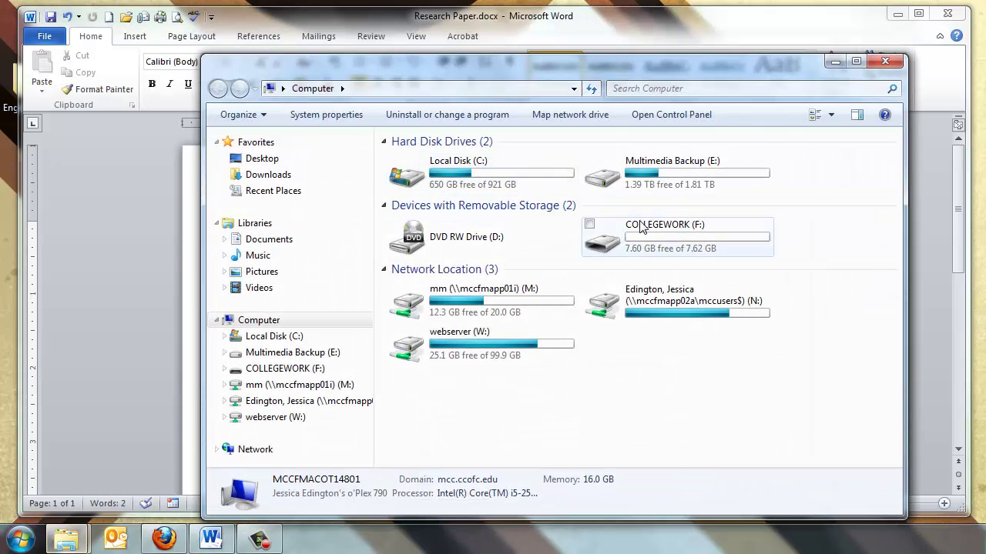
double_click(647, 231)
double_click(469, 178)
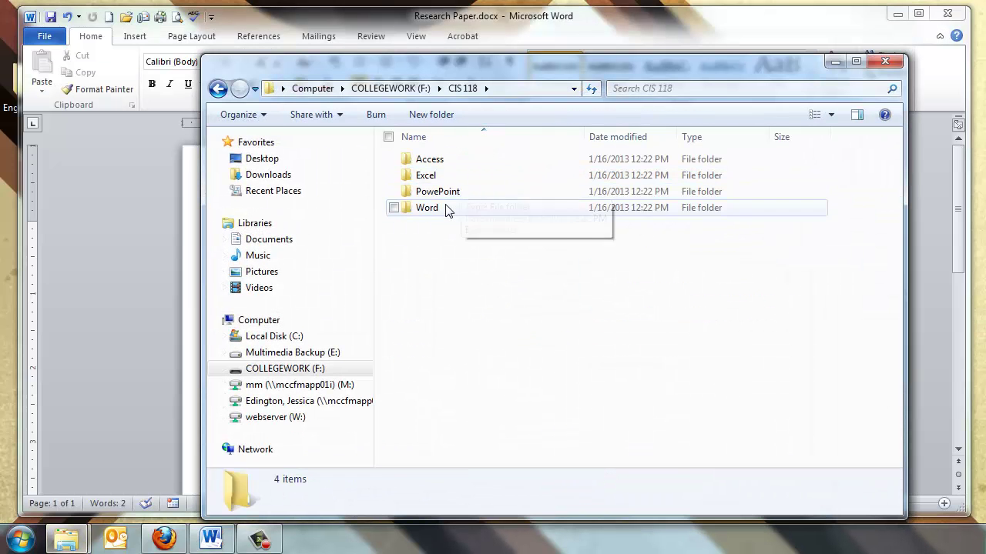
double_click(466, 208)
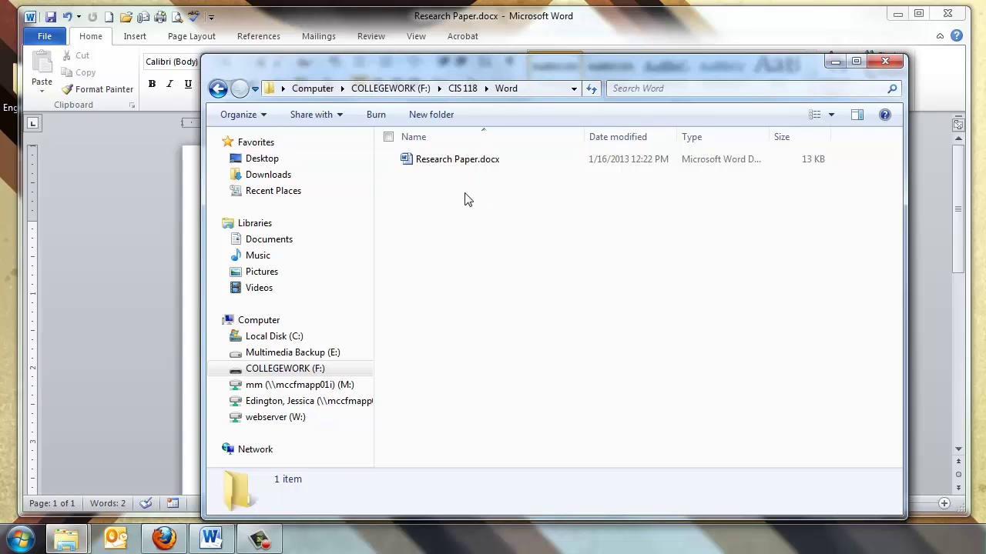
Go back to the Computer view, bring up its search suggestions without running a search, and close the Explorer window.
click(311, 89)
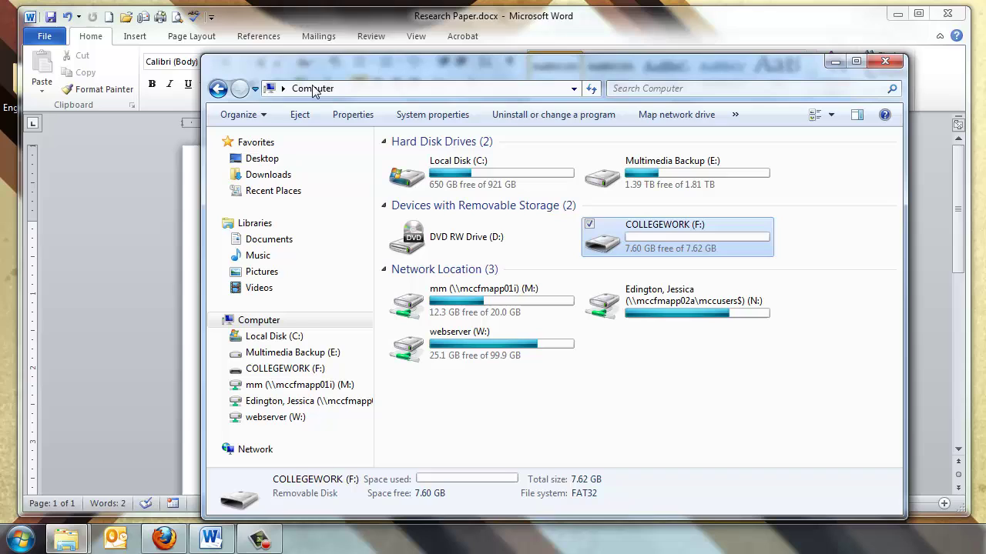
click(271, 319)
click(651, 89)
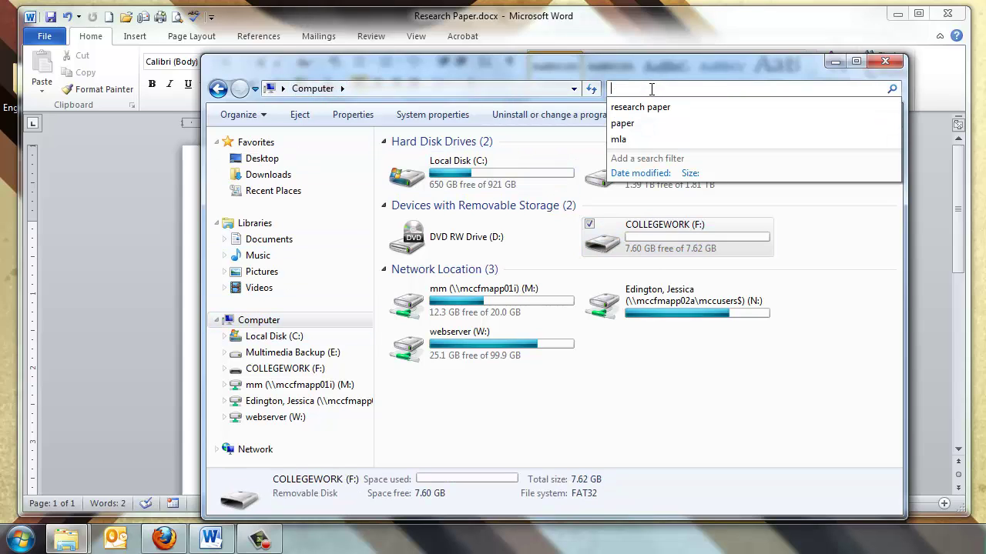
click(755, 385)
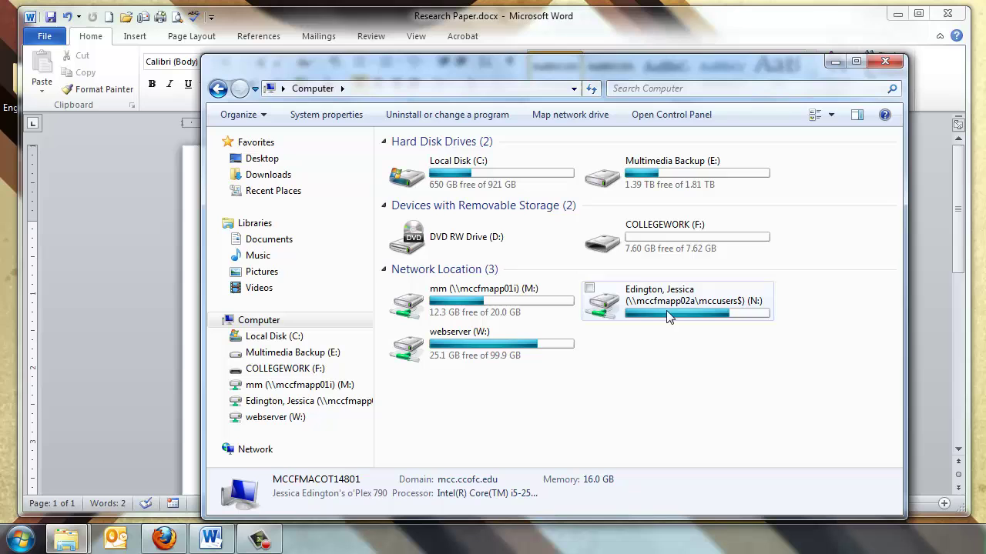
click(885, 62)
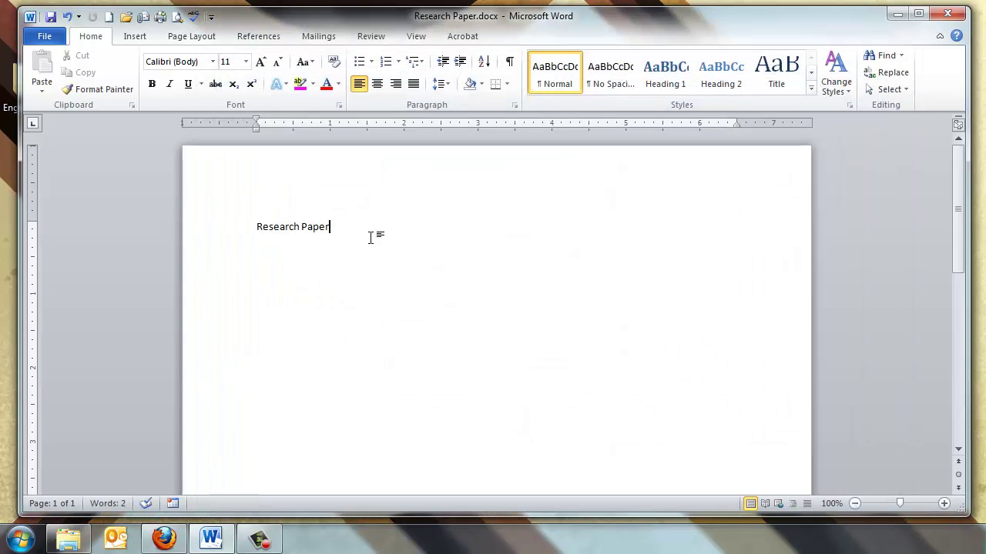
Review Word's recent documents and open Research Paper.docx stored in F:\CIS 118\Word from that list.
click(56, 37)
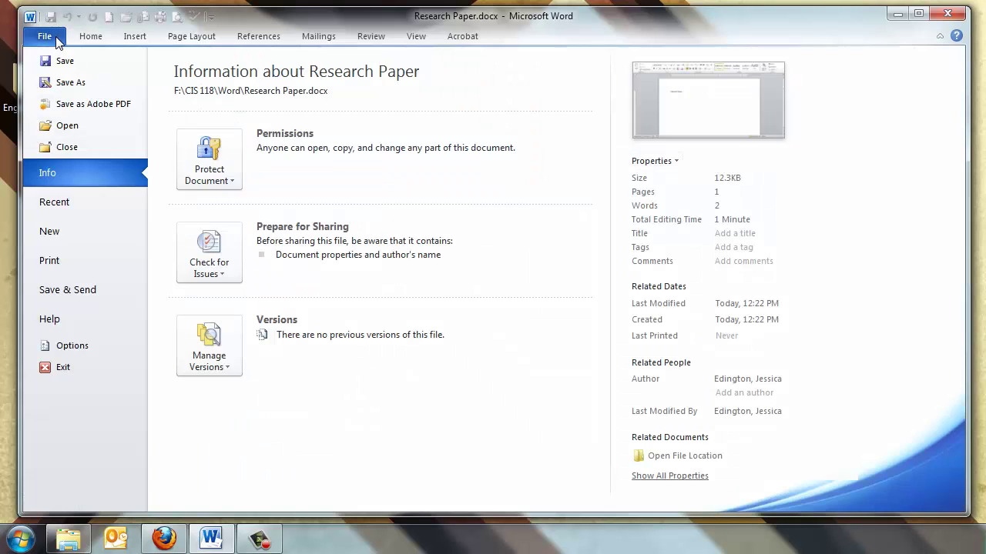
click(88, 208)
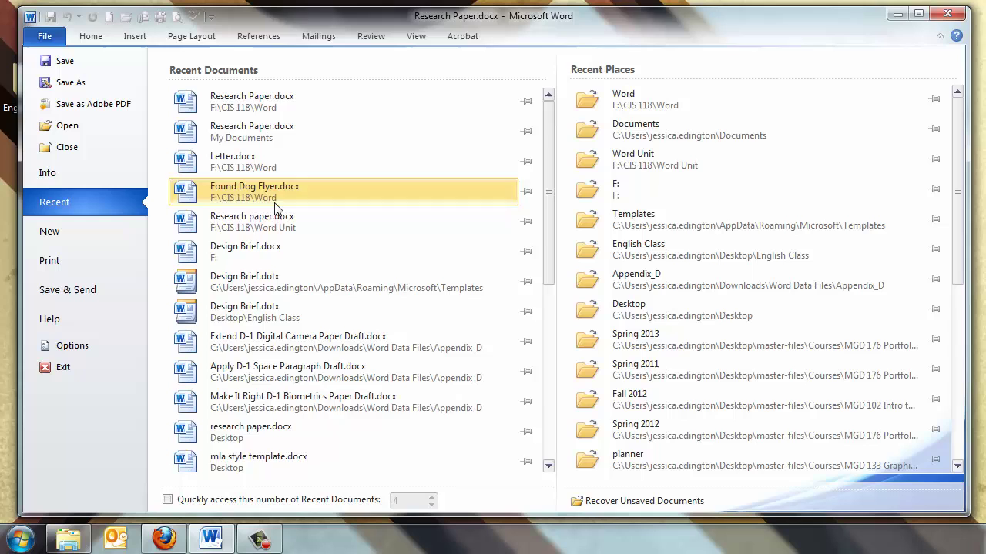
scroll(289, 228, down, 5)
scroll(296, 246, up, 3)
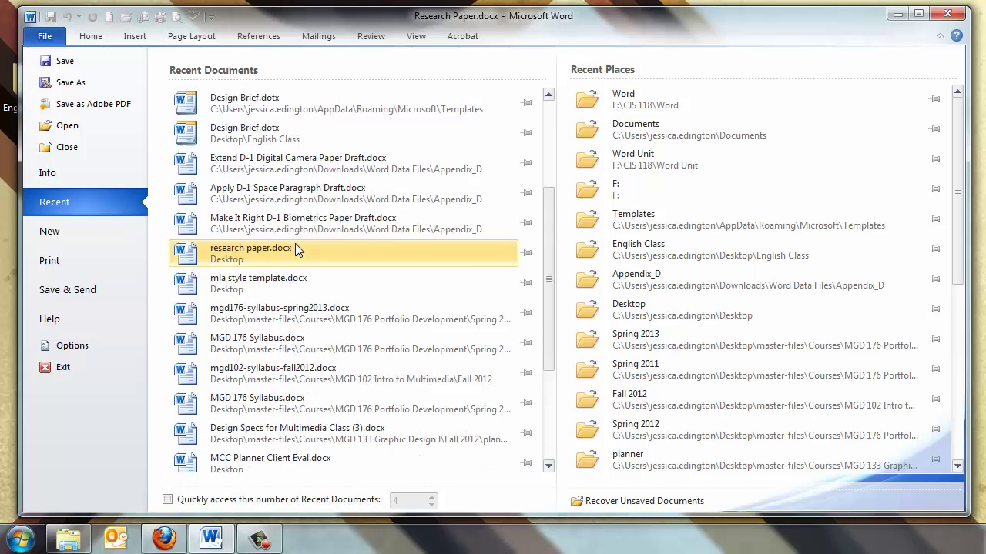
scroll(298, 254, up, 3)
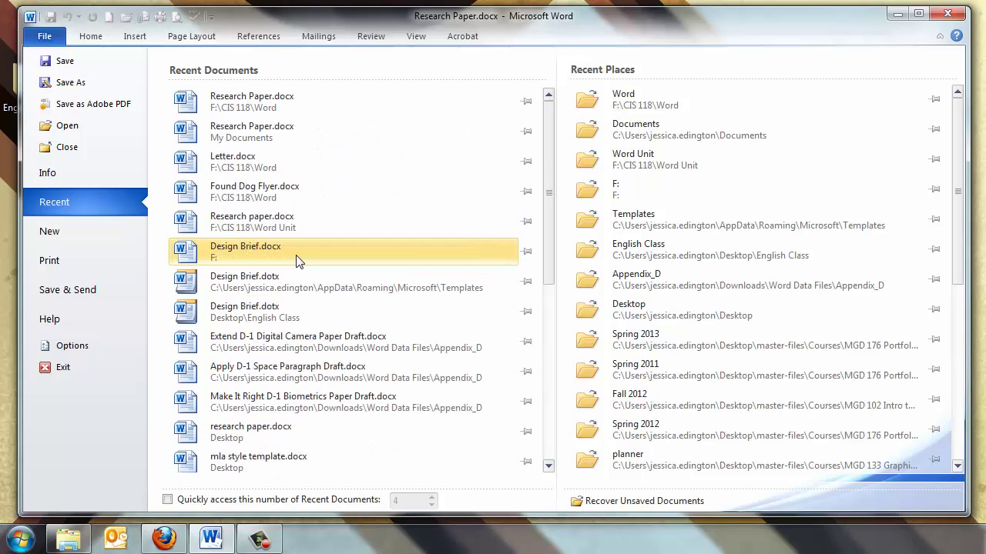
click(270, 114)
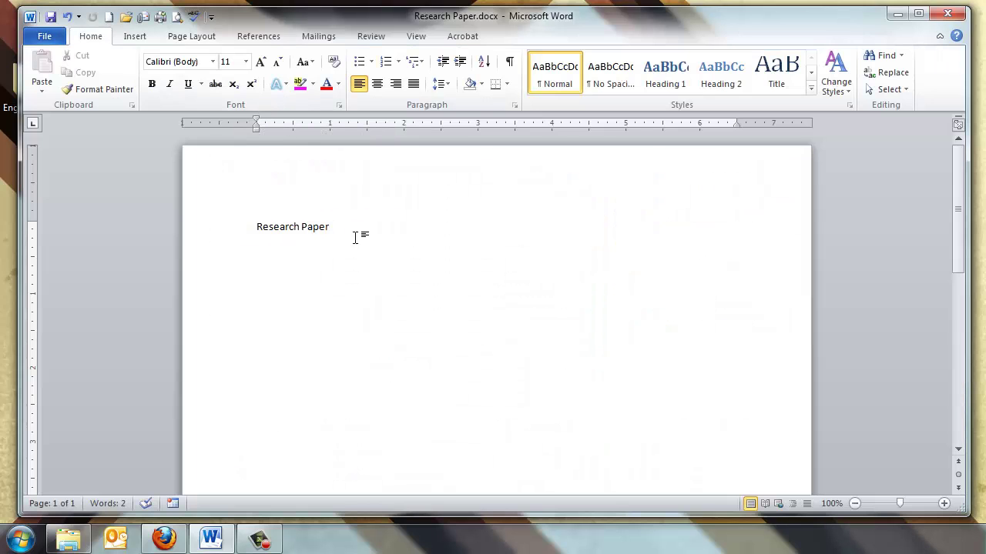
Check the document's folder in the Save As dialog without saving, and display the recent documents list again.
click(45, 36)
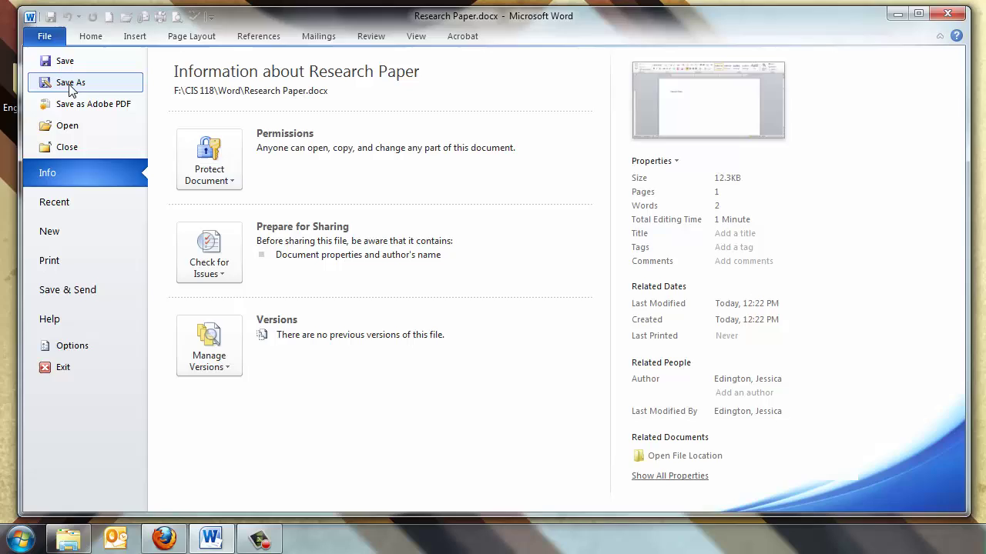
key(Escape)
key(F12)
click(613, 495)
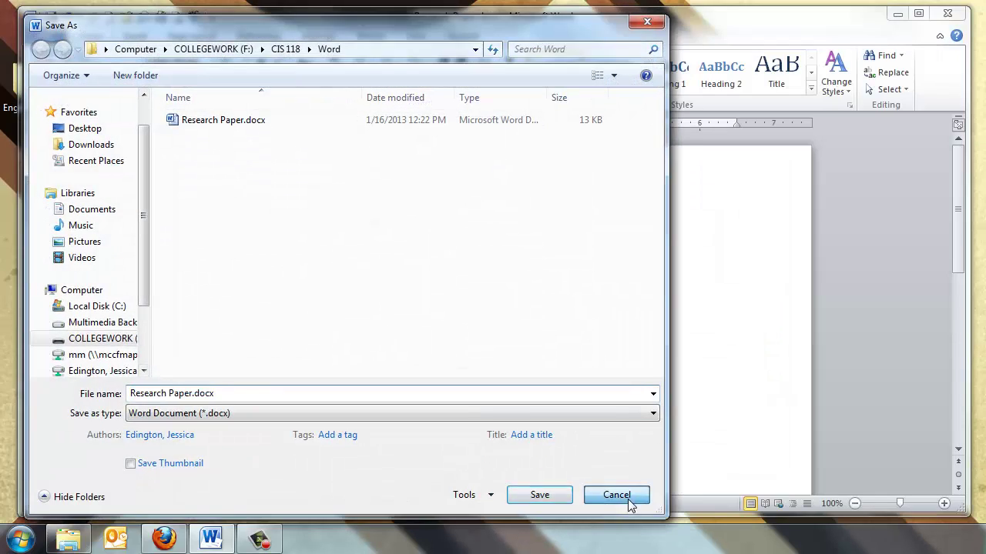
click(45, 36)
click(79, 204)
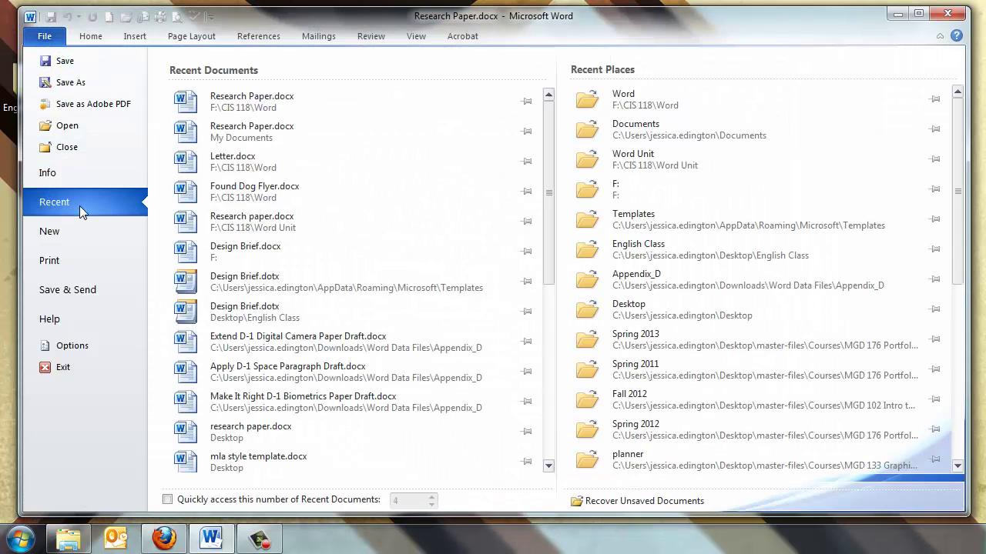